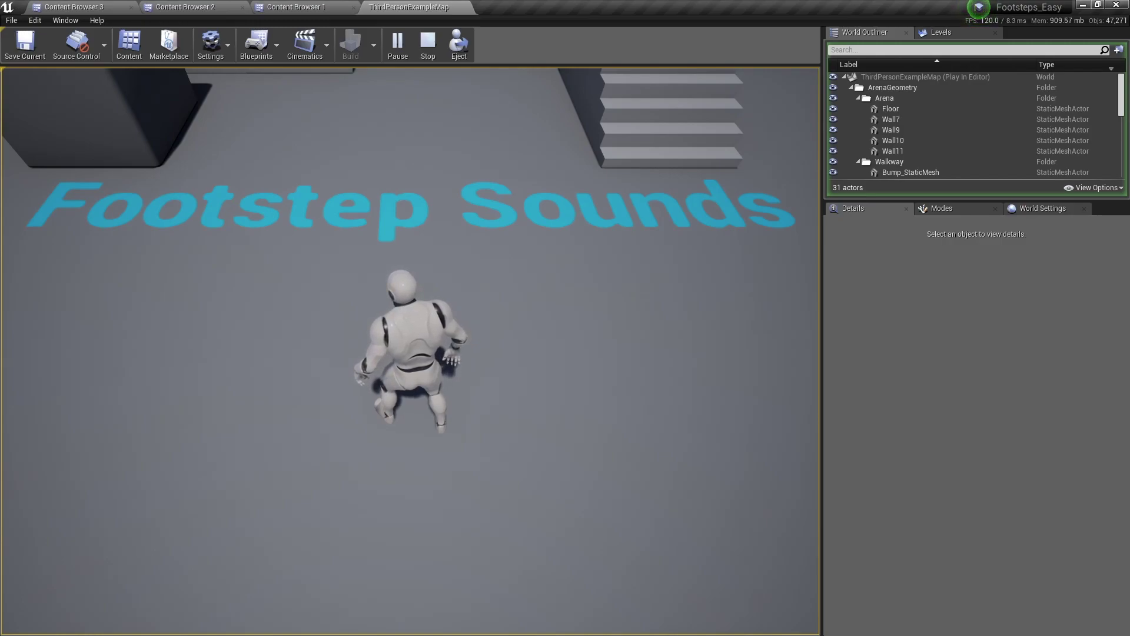
- Run the character around the ThirdPersonExampleMap play test using W and S
{"action": "key", "text": "w"}
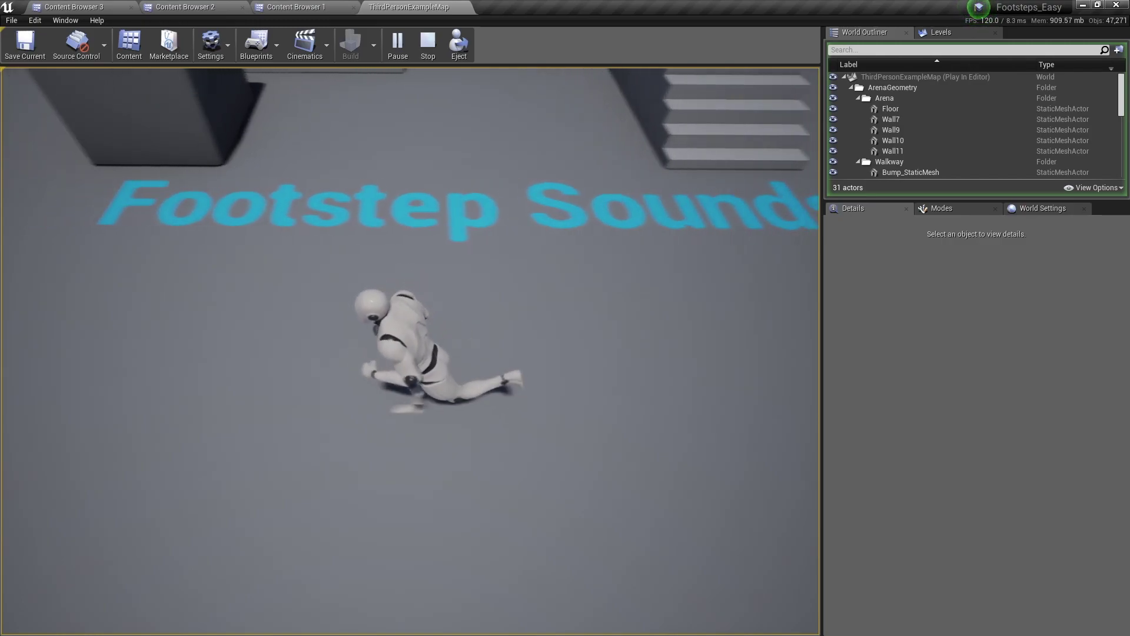
{"action": "key", "text": "s"}
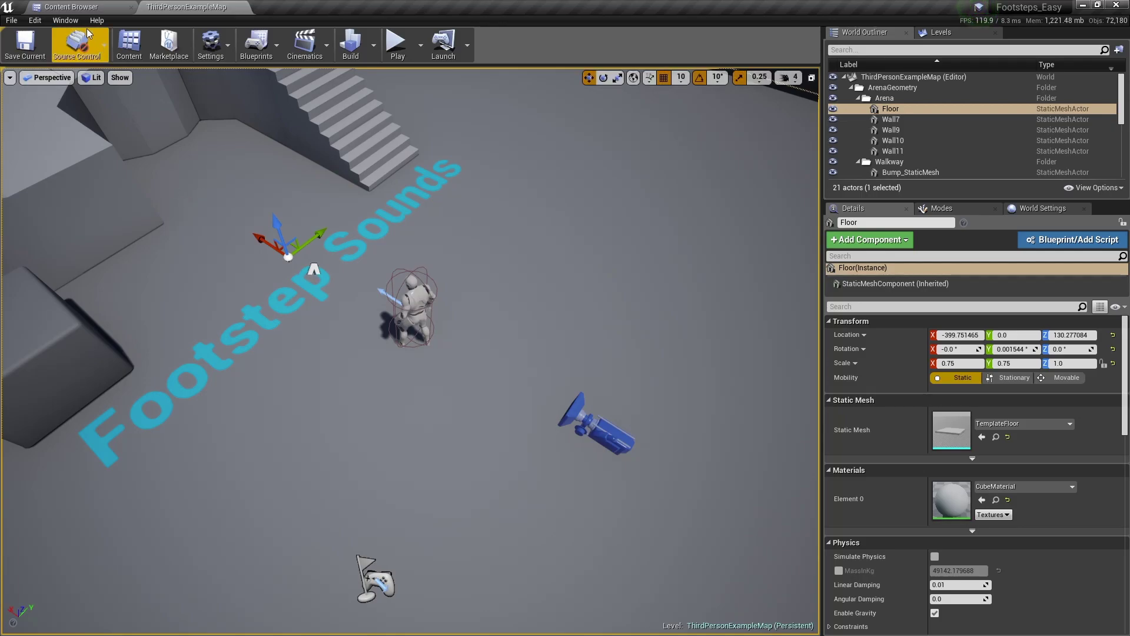
- Open the ThirdPersonRun animation from Mannequin > Animations in the Content Browser
{"action": "left_click", "coordinate": [82, 7]}
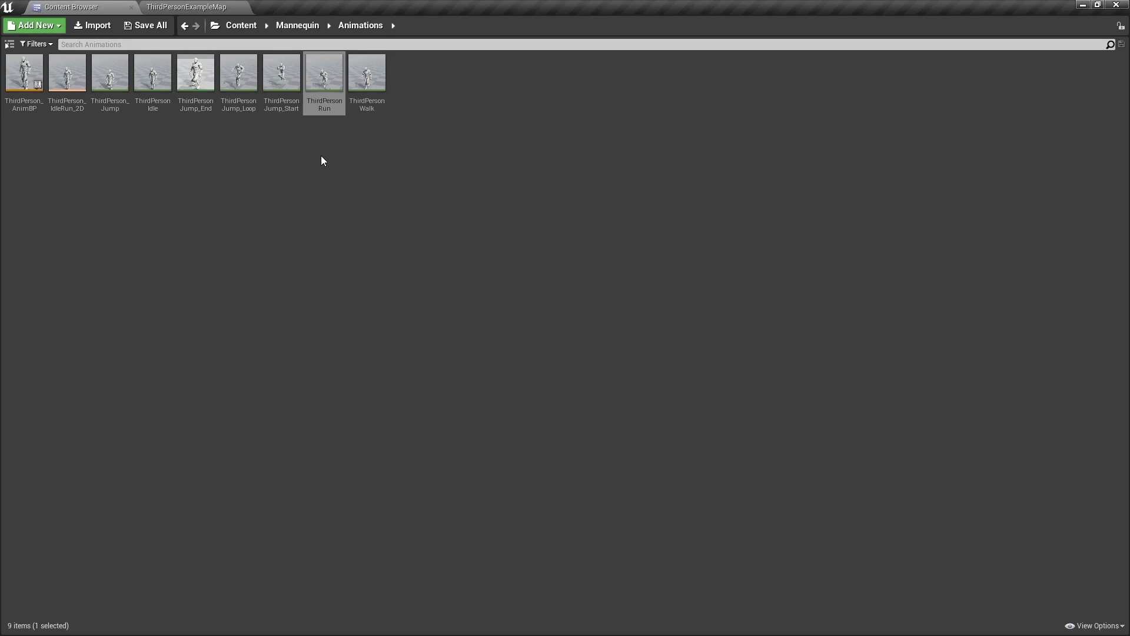
{"action": "double_click", "coordinate": [327, 78]}
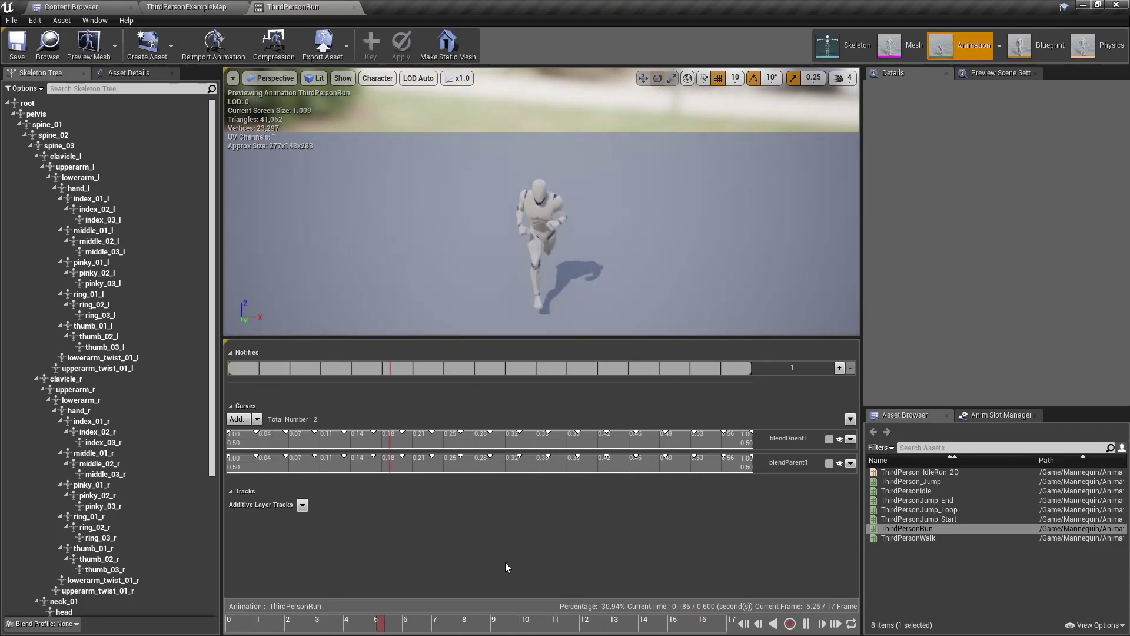
- Pause the ThirdPersonRun preview and scrub to the first footfall at frame 5.69
{"action": "left_click", "coordinate": [806, 624]}
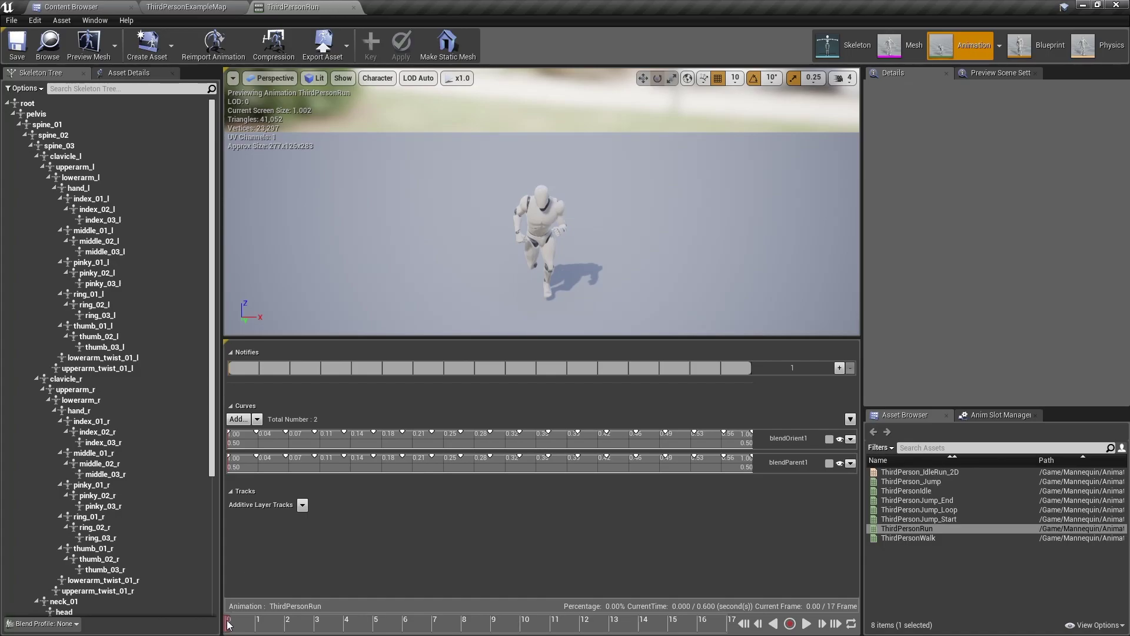
{"action": "mouse_move", "coordinate": [228, 624]}
{"action": "left_mouse_down"}
{"action": "mouse_move", "coordinate": [695, 629]}
{"action": "mouse_move", "coordinate": [282, 624]}
{"action": "mouse_move", "coordinate": [306, 606]}
{"action": "mouse_move", "coordinate": [301, 623]}
{"action": "mouse_move", "coordinate": [396, 616]}
{"action": "left_mouse_up"}
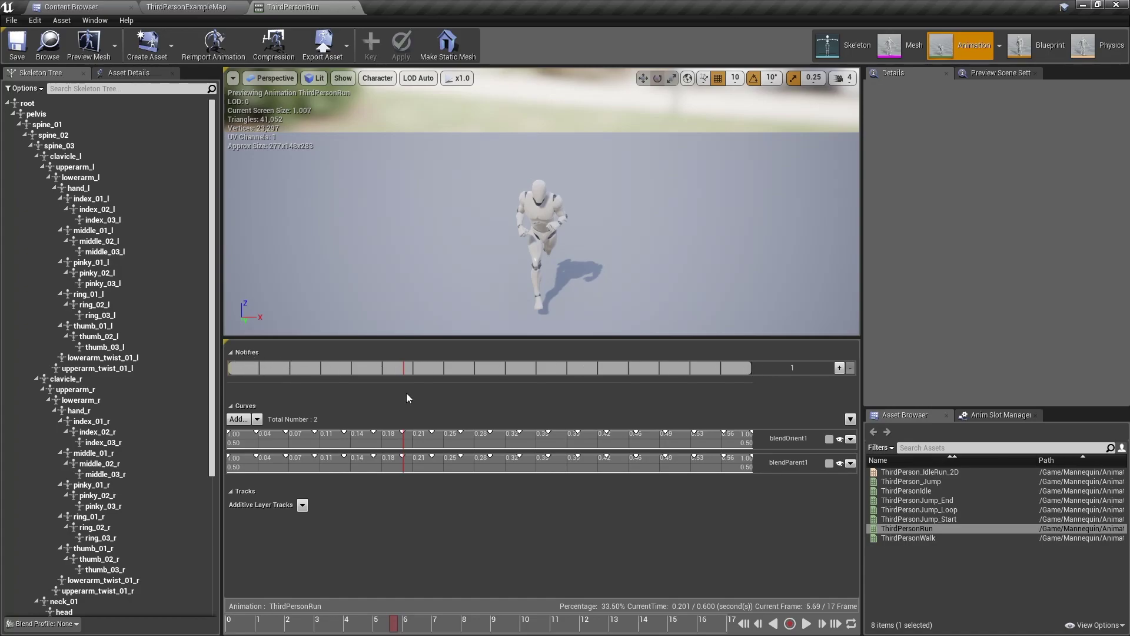
- Add Play Sound notifies at both footfalls, near frames 5.7 and 15
{"action": "right_click", "coordinate": [405, 365]}
{"action": "mouse_move", "coordinate": [434, 380]}
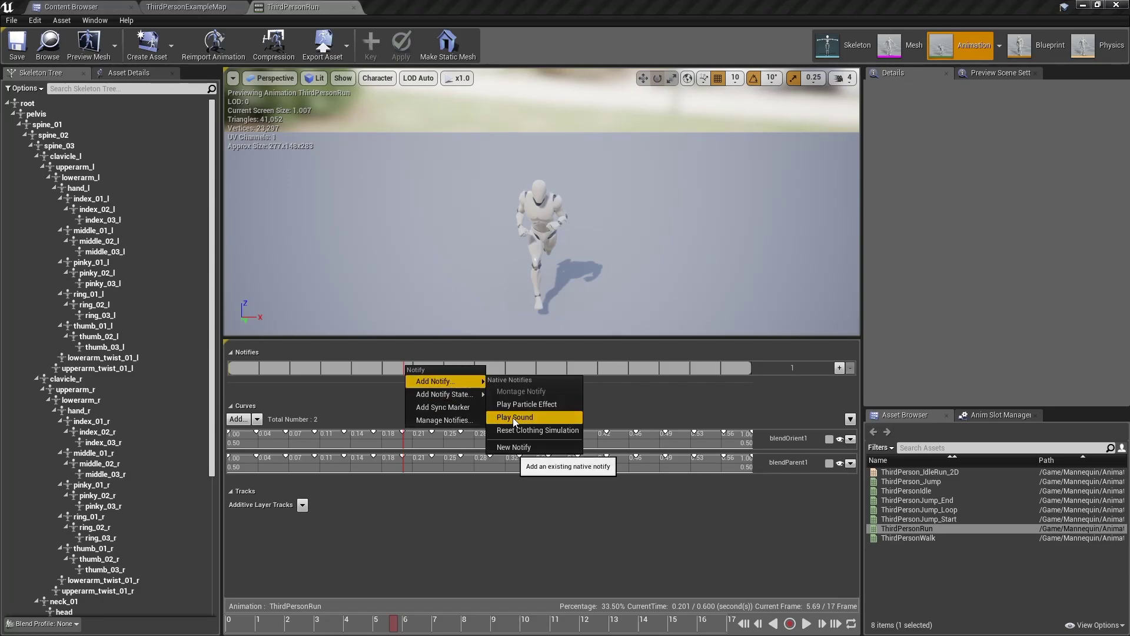
{"action": "left_click", "coordinate": [514, 418]}
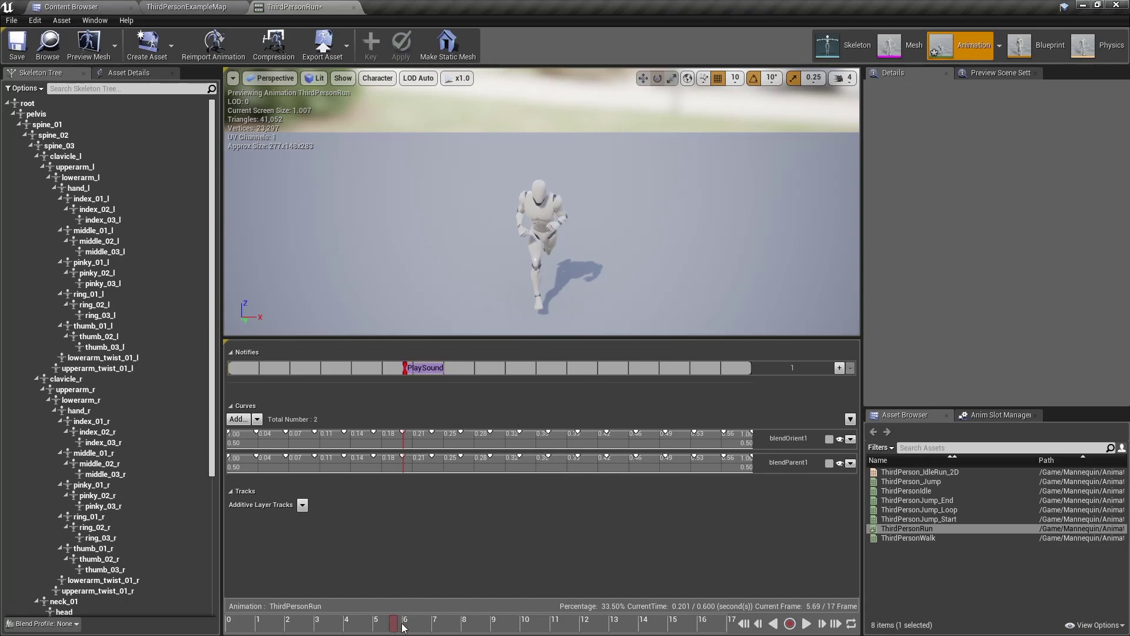
{"action": "left_click_drag", "start_coordinate": [394, 623], "coordinate": [670, 618]}
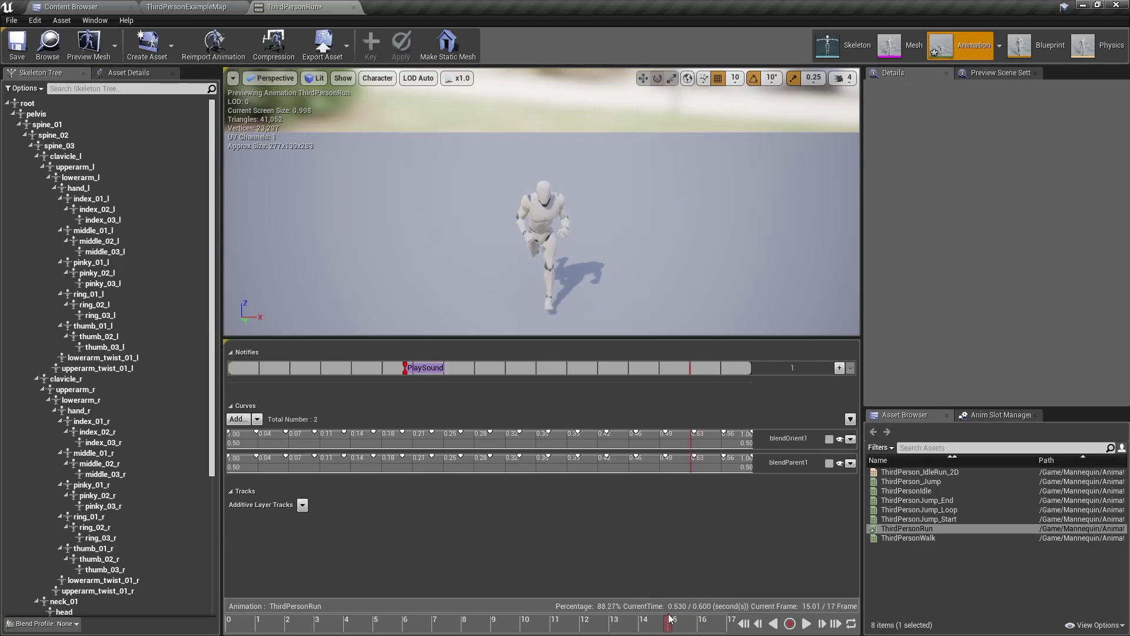
{"action": "right_click", "coordinate": [690, 366]}
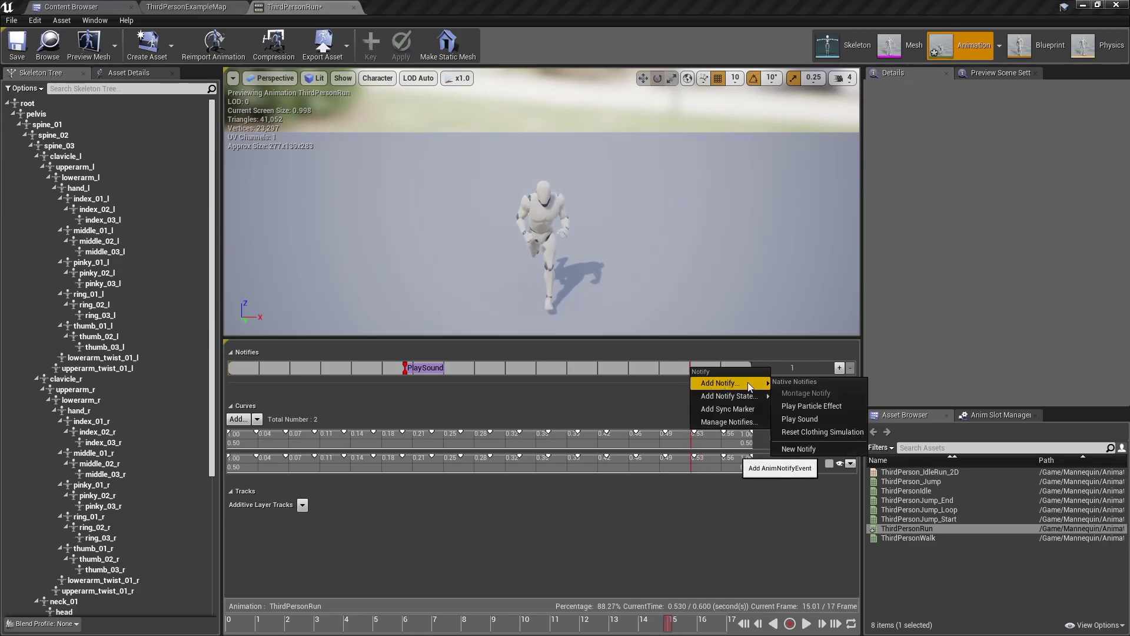
{"action": "left_click", "coordinate": [795, 411]}
{"action": "mouse_move", "coordinate": [662, 618]}
{"action": "left_mouse_down"}
{"action": "mouse_move", "coordinate": [340, 589]}
{"action": "mouse_move", "coordinate": [705, 595]}
{"action": "mouse_move", "coordinate": [233, 589]}
{"action": "mouse_move", "coordinate": [635, 608]}
{"action": "mouse_move", "coordinate": [373, 316]}
{"action": "left_mouse_up"}
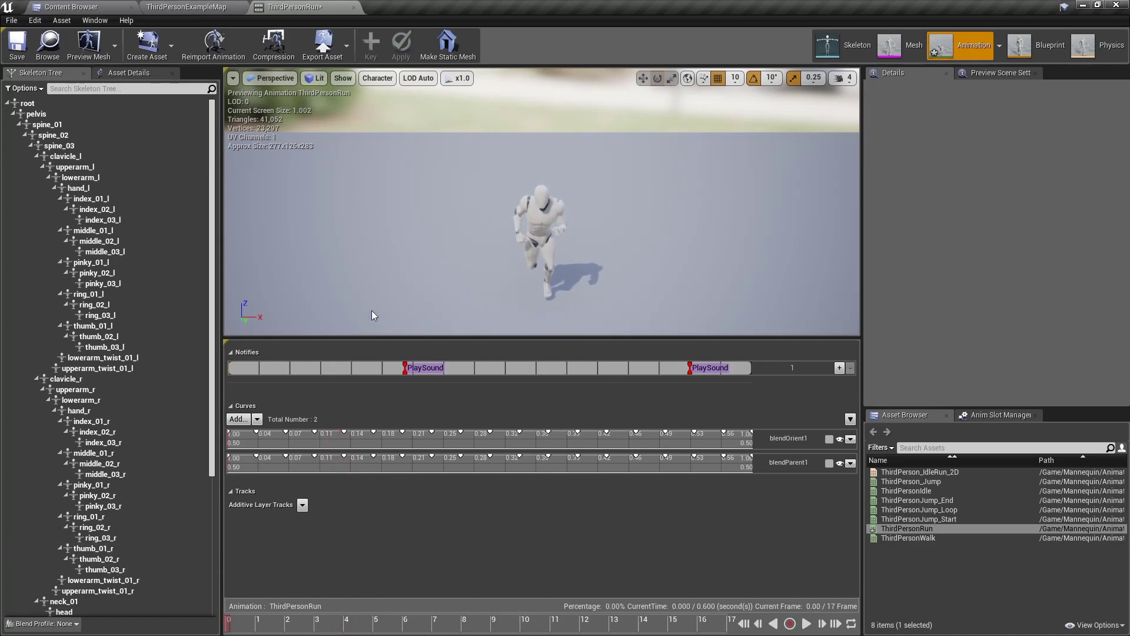
- Set both PlaySound notifies' Sound to FootStep and replay the run preview
{"action": "left_click", "coordinate": [420, 371]}
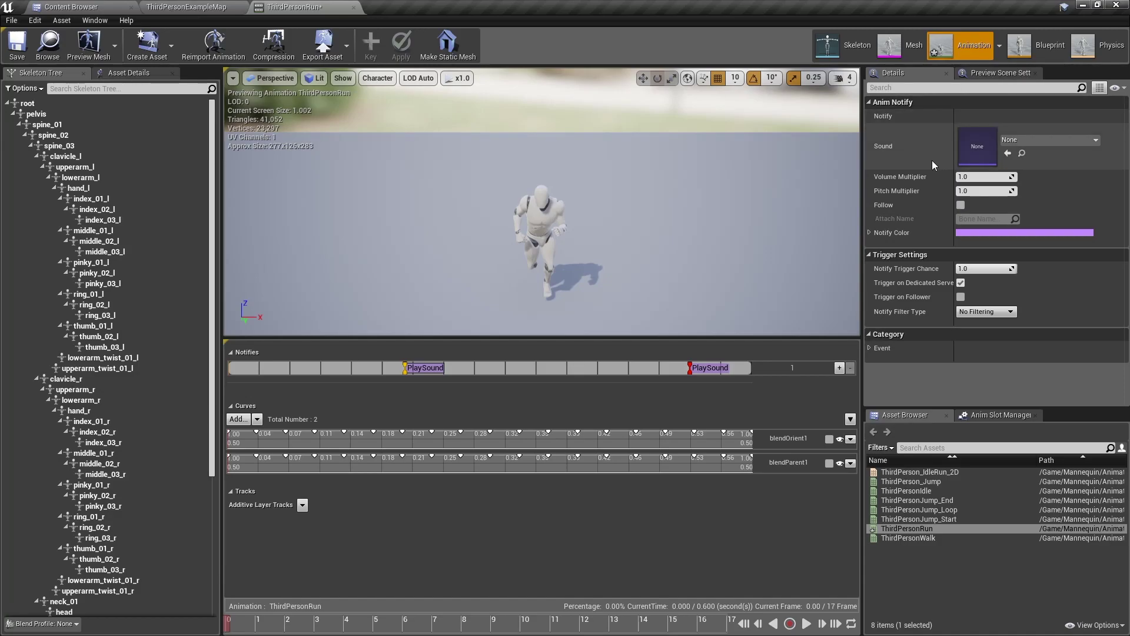
{"action": "left_click", "coordinate": [1034, 142]}
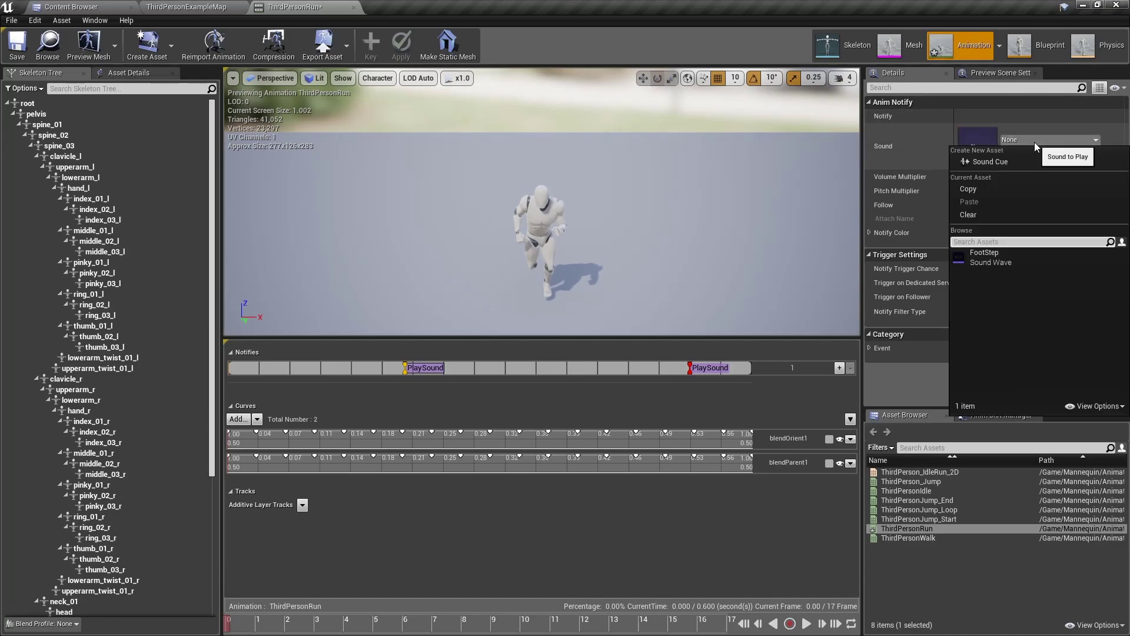
{"action": "left_click", "coordinate": [1001, 257]}
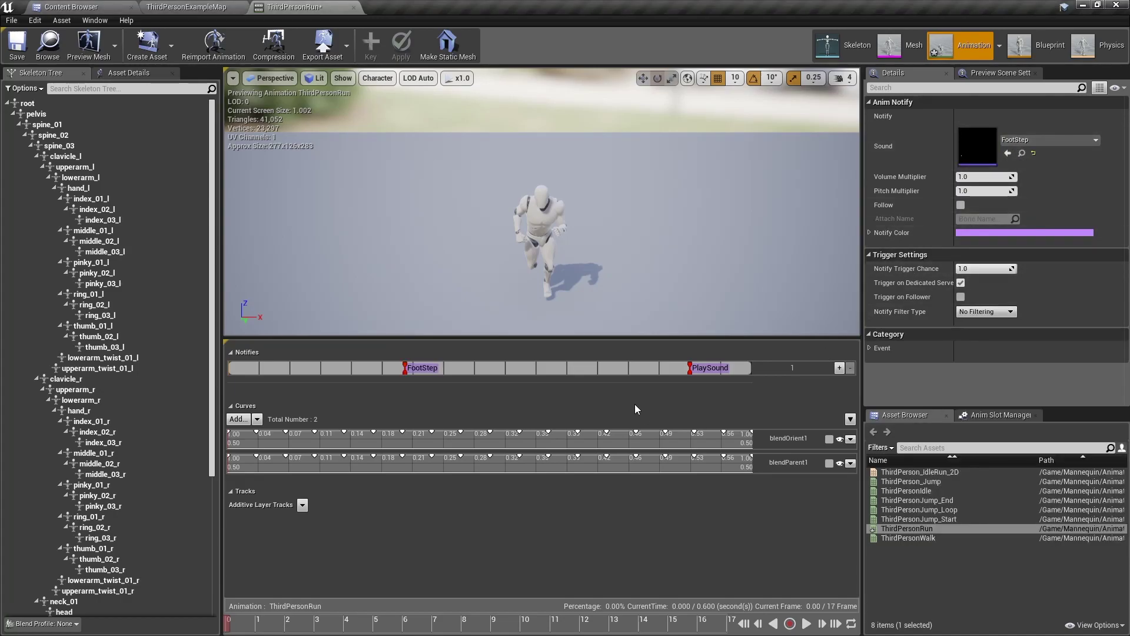
{"action": "left_click", "coordinate": [707, 369]}
{"action": "left_click", "coordinate": [1028, 140]}
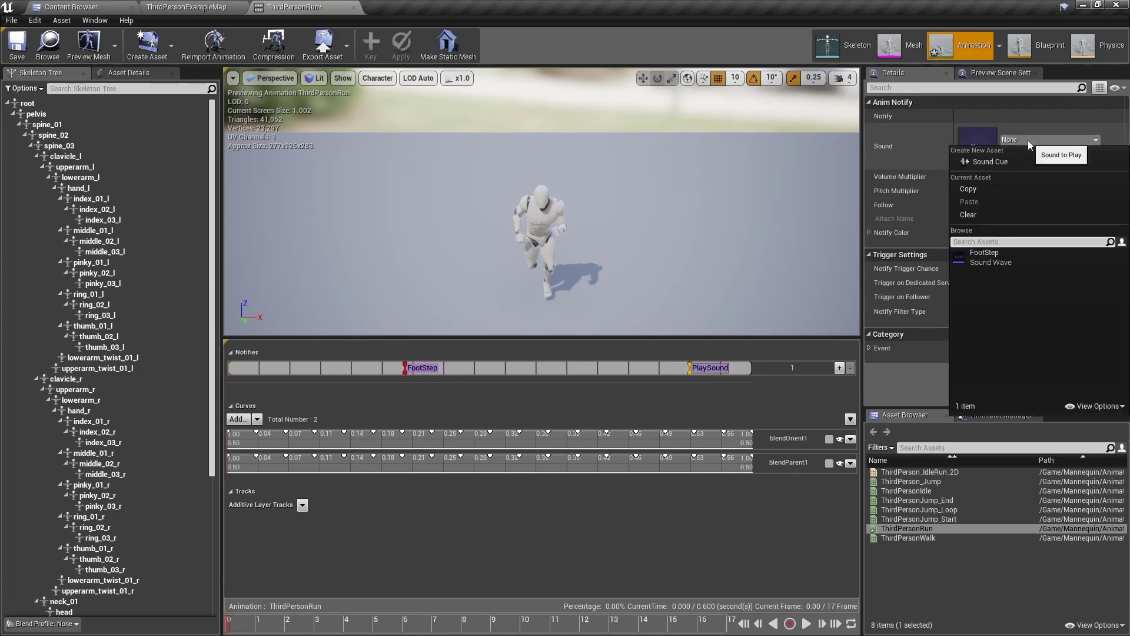
{"action": "left_click", "coordinate": [986, 257]}
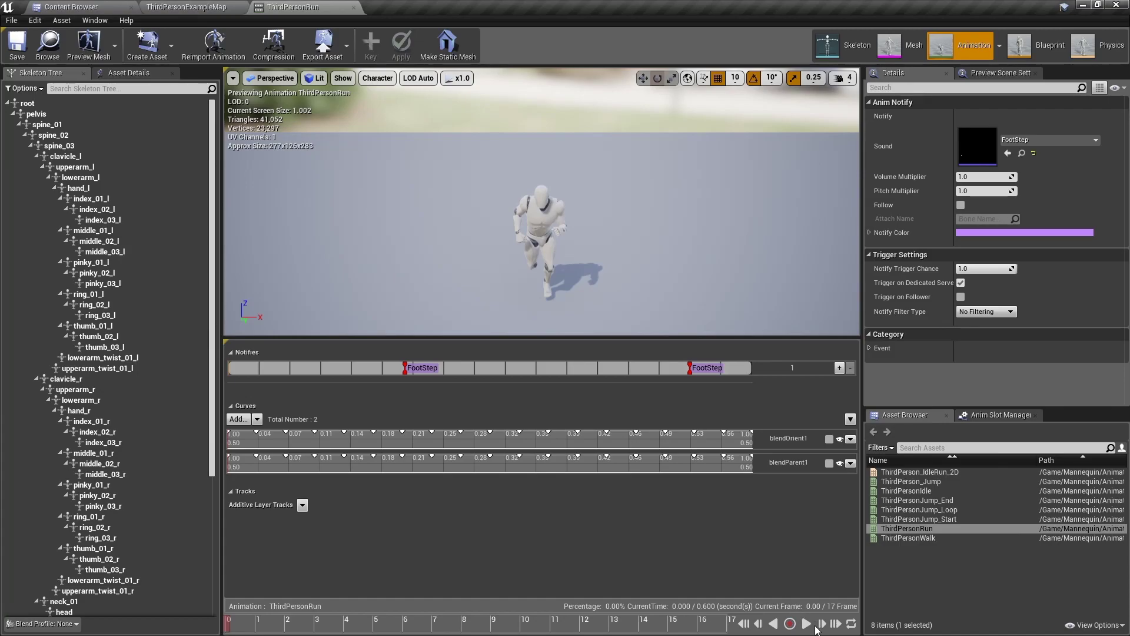
{"action": "left_click", "coordinate": [807, 624]}
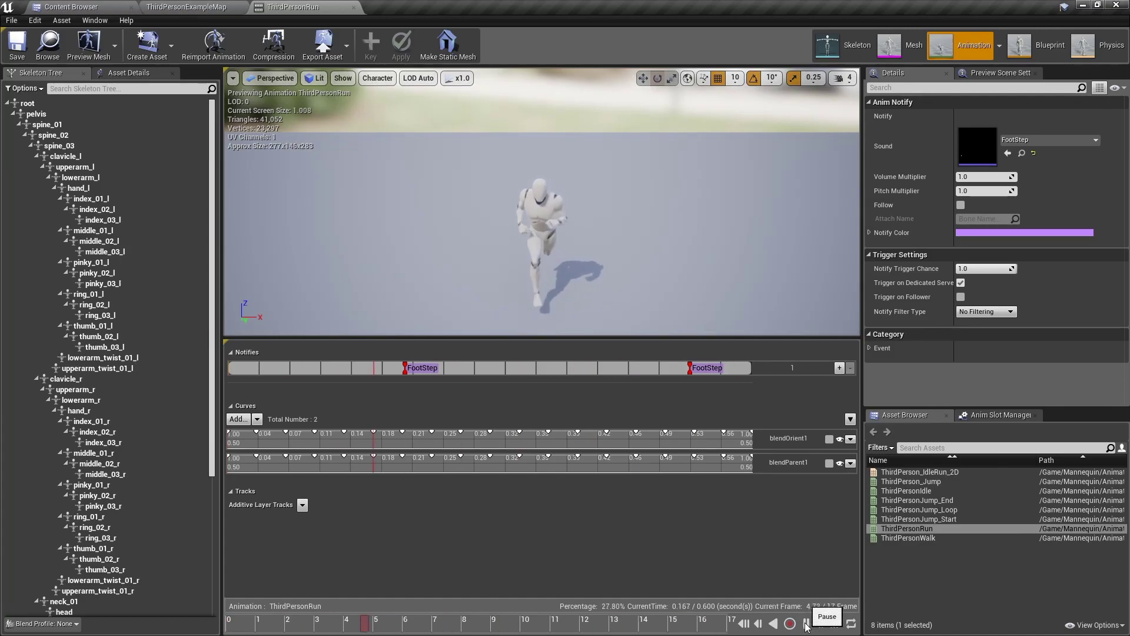
{"action": "left_click", "coordinate": [807, 624]}
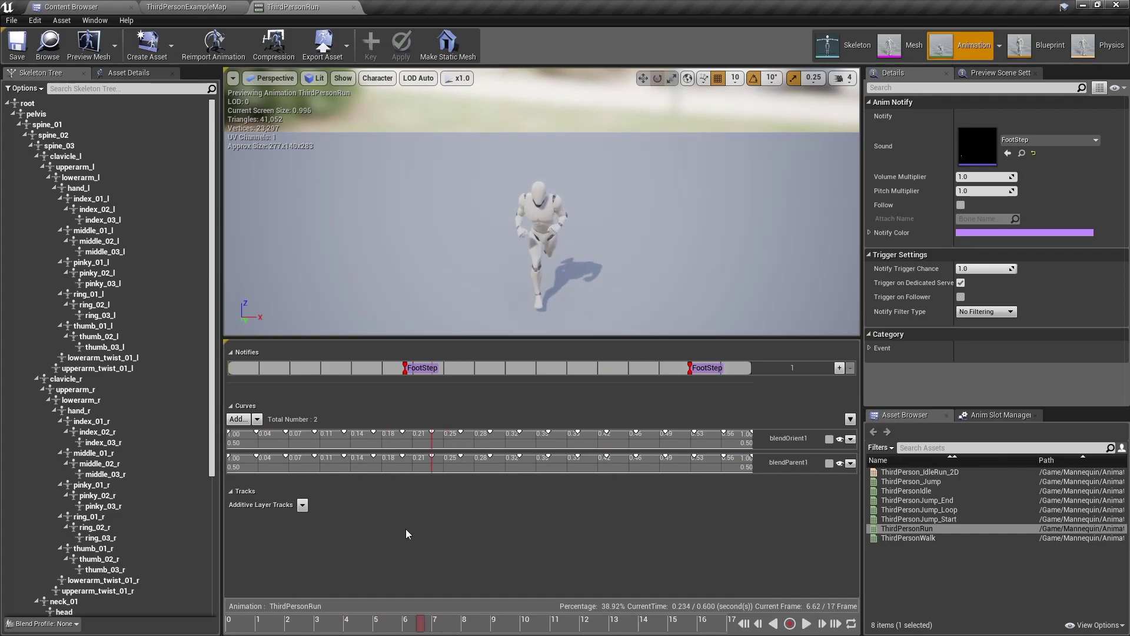
- Play-test ThirdPersonExampleMap to hear the running footsteps, then stop with Esc
{"action": "left_click", "coordinate": [211, 5]}
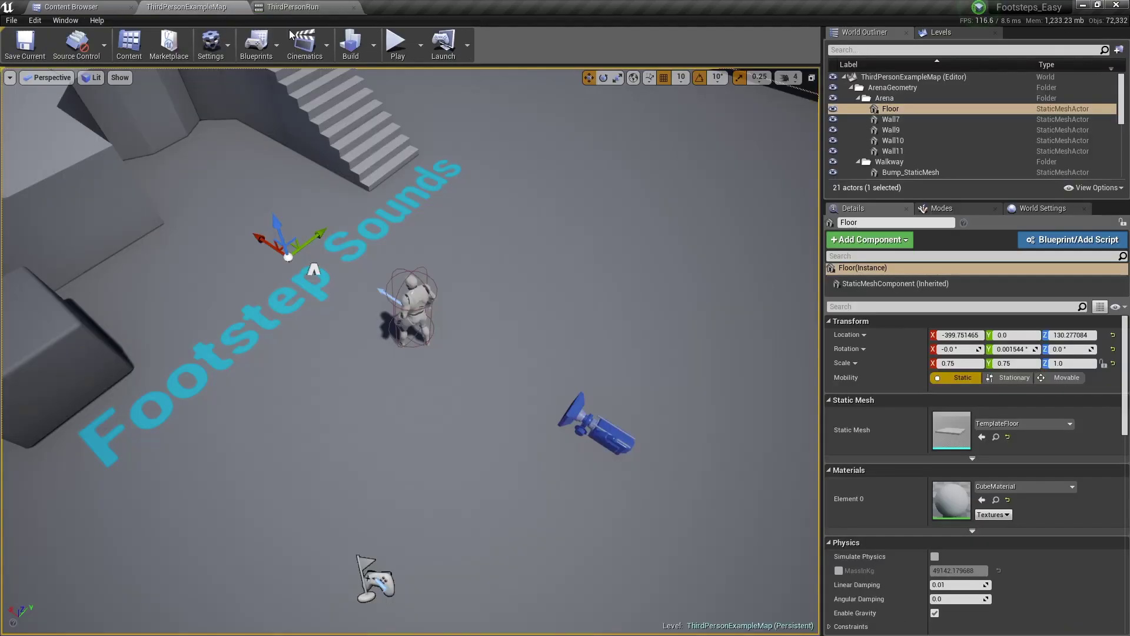
{"action": "left_click", "coordinate": [398, 44]}
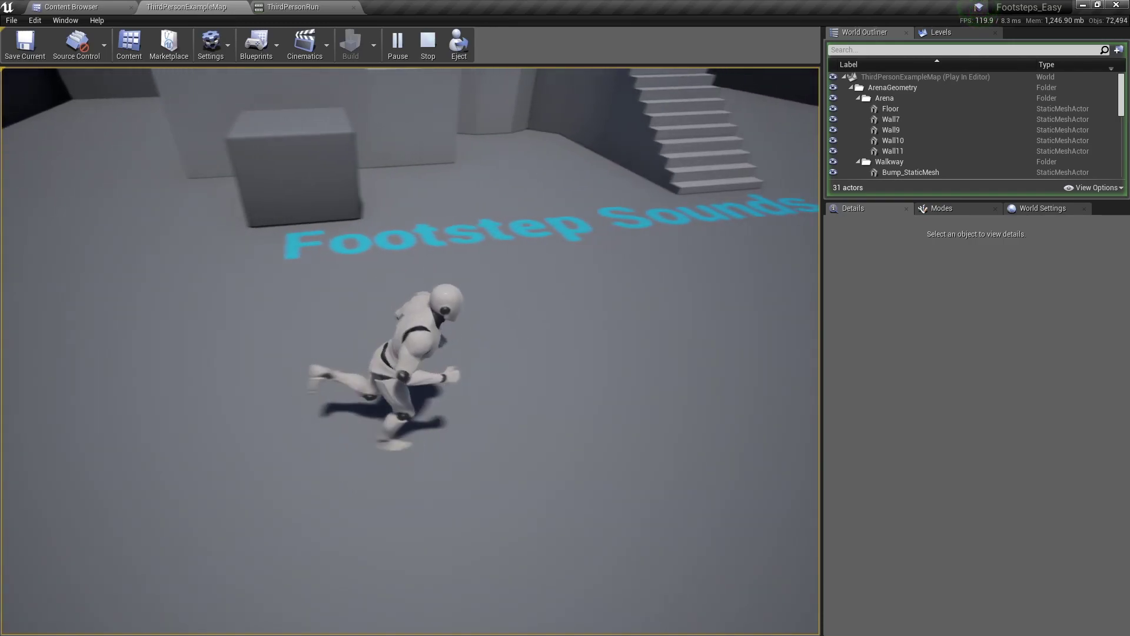
{"action": "key", "text": "Escape"}
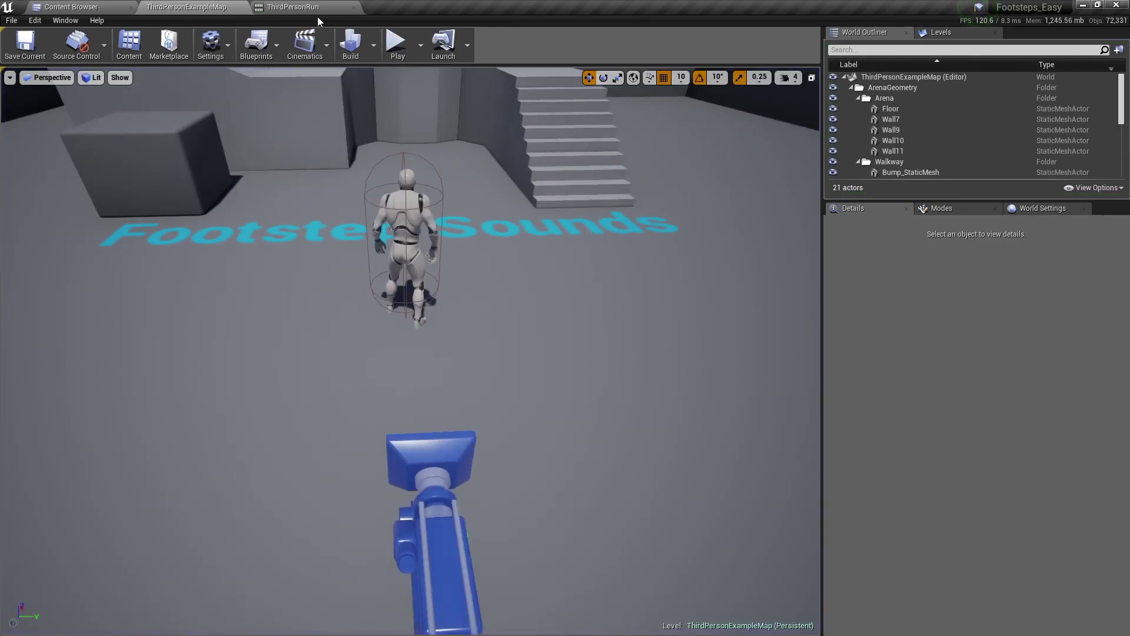
- Nudge the first FootStep notify slightly later on the ThirdPersonRun Notifies track
{"action": "left_click", "coordinate": [307, 9]}
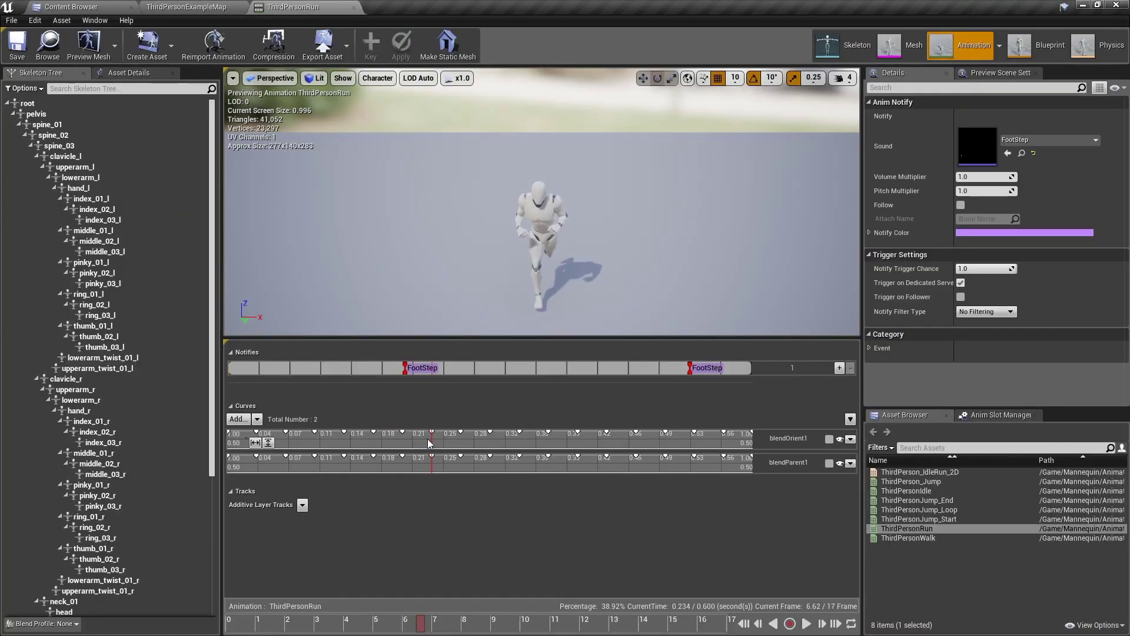
{"action": "left_click_drag", "start_coordinate": [416, 369], "coordinate": [425, 371]}
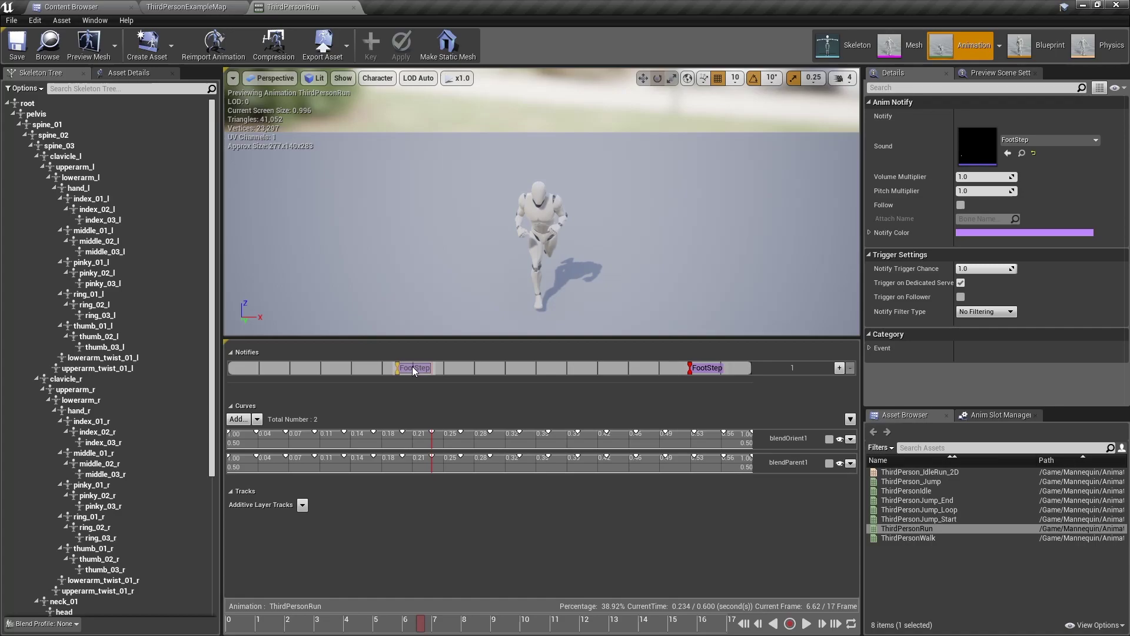
{"action": "left_click_drag", "start_coordinate": [423, 366], "coordinate": [422, 367]}
{"action": "left_click", "coordinate": [418, 414]}
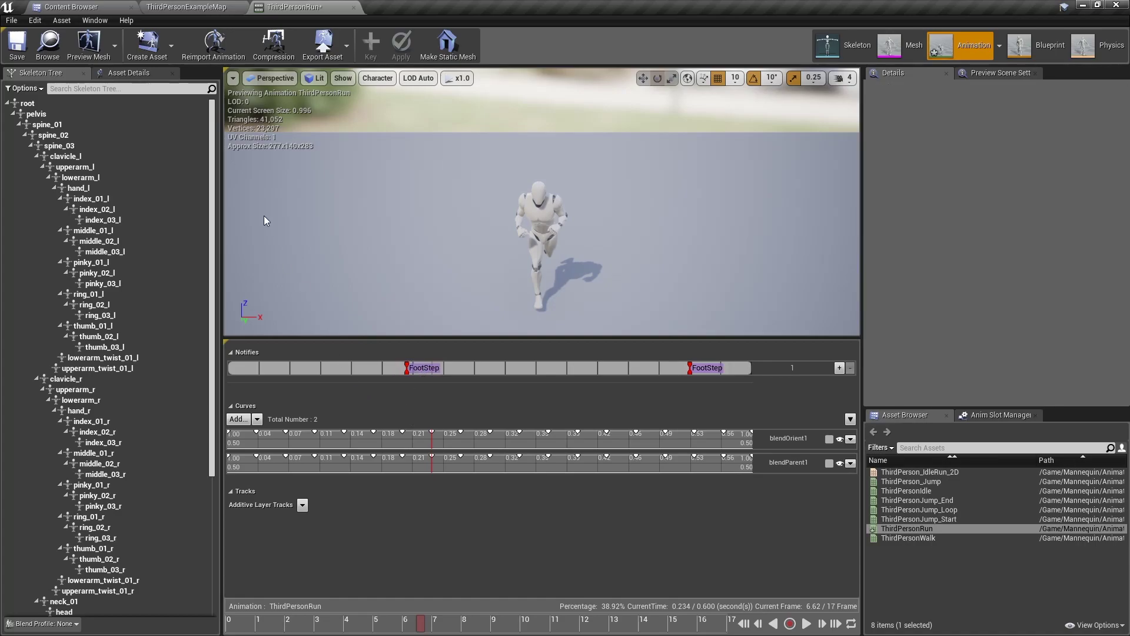
{"action": "left_click", "coordinate": [194, 8]}
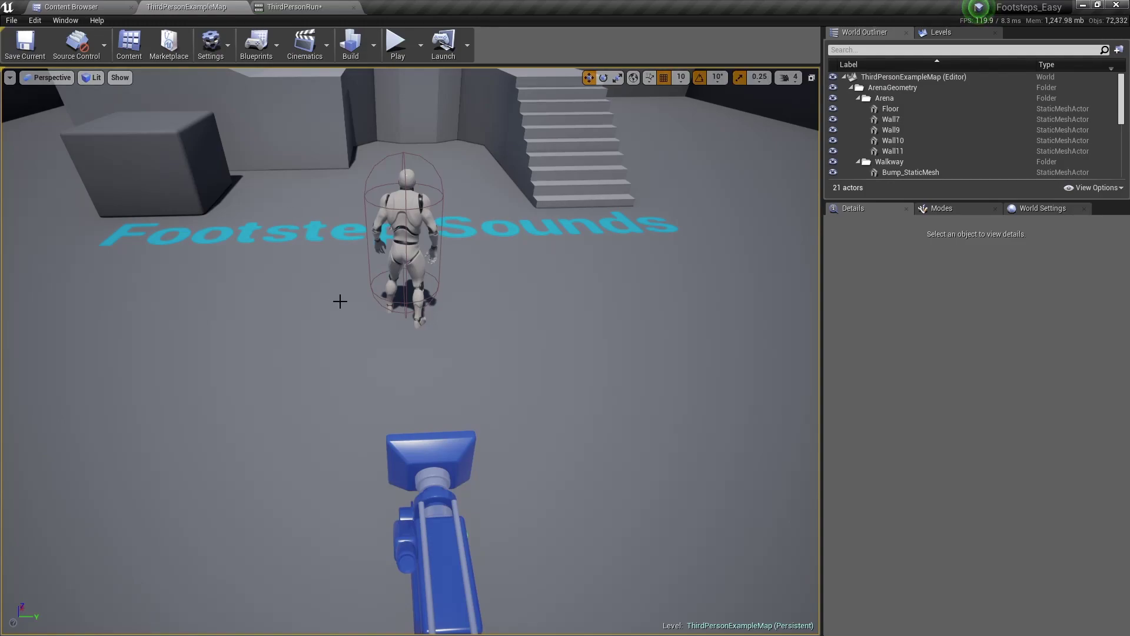